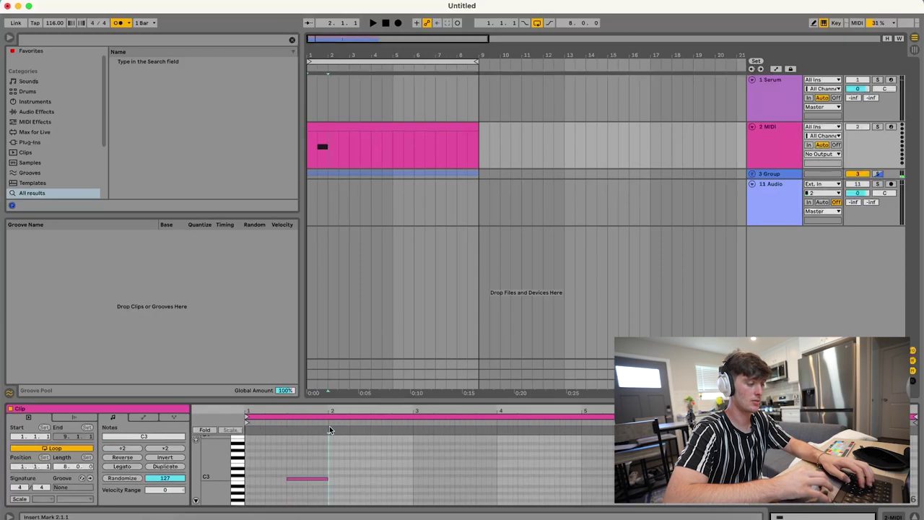
- Duplicate the C3 note seven times so that it repeats in every bar of the eight-bar MIDI clip
key("super+d")
key("super+d")
key("super+d")
key("super+d")
key("super+d")
key("super+d")
key("super+d")
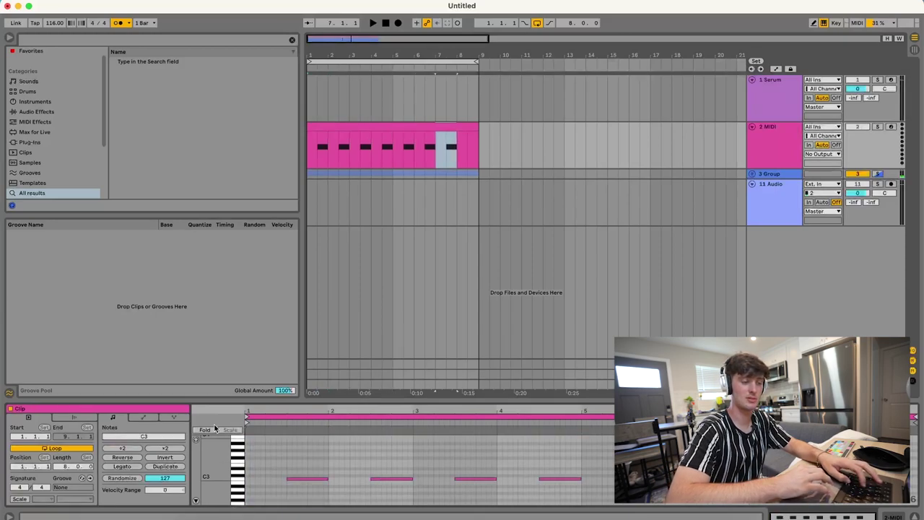
- Search the browser for "SNARE", audition samples, load Snare Vinyl DLJ 3.wav onto the 2 MIDI track and play the pattern
left_click(745, 143)
left_click(766, 148)
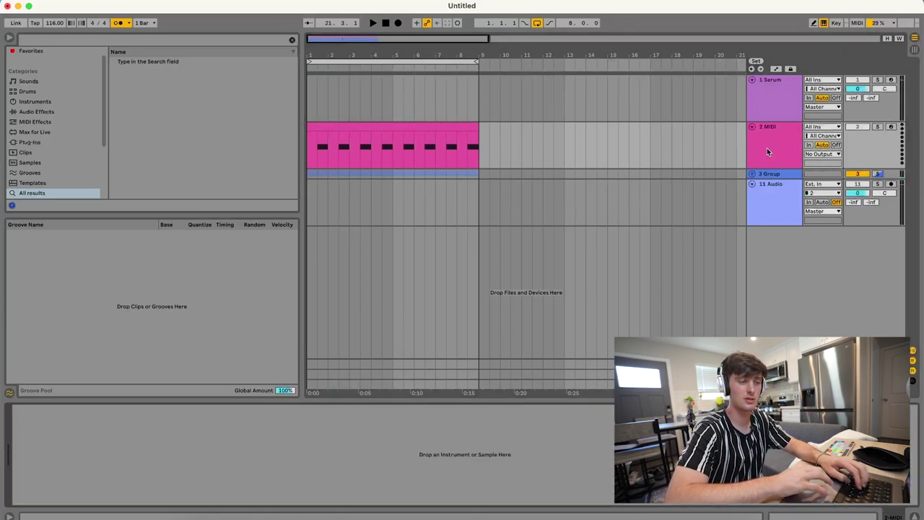
left_click(110, 40)
type("SNARE")
left_click(196, 152)
scroll(196, 153, "down", 5)
left_click(196, 153)
scroll(196, 152, "down", 3)
left_click(197, 153)
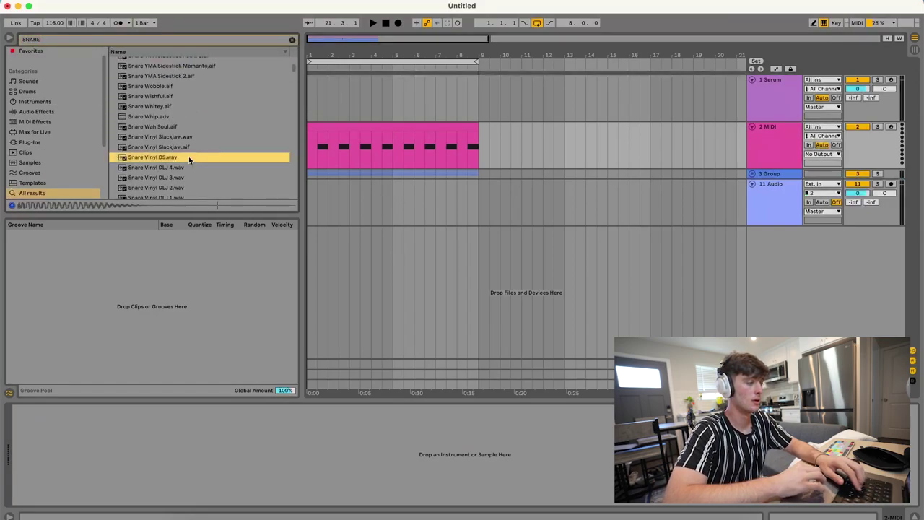
left_click(186, 175)
left_click_drag(185, 175, 386, 128)
key("space")
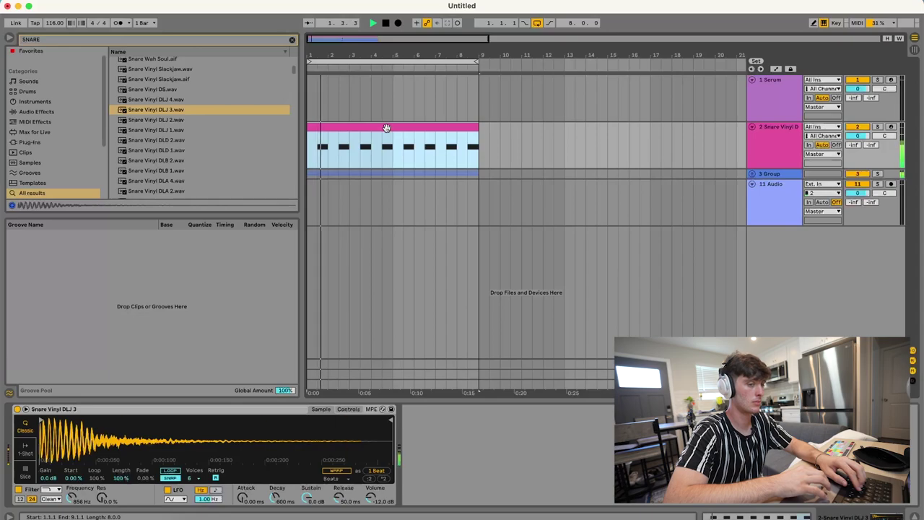
key("Escape")
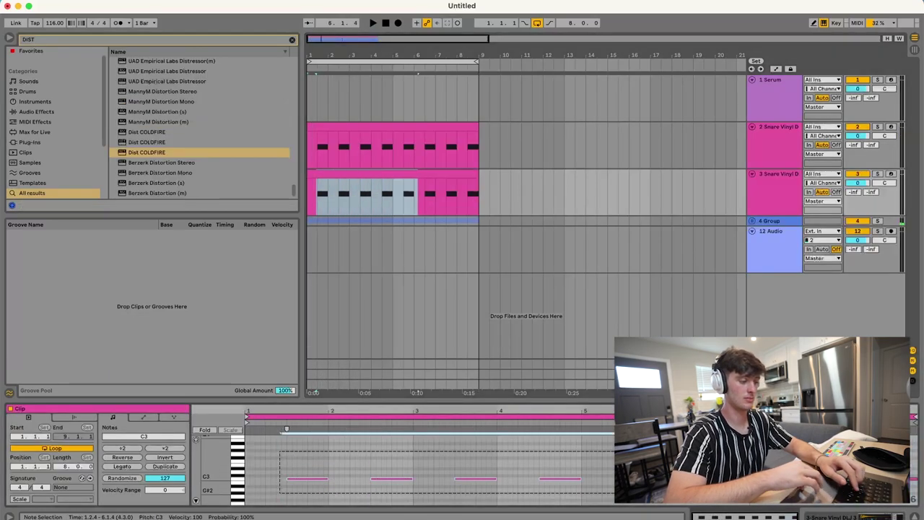
- Replace the notes in the duplicated snare track's clip with short C3 notes repeated every eighth note through bar 8
key("Delete")
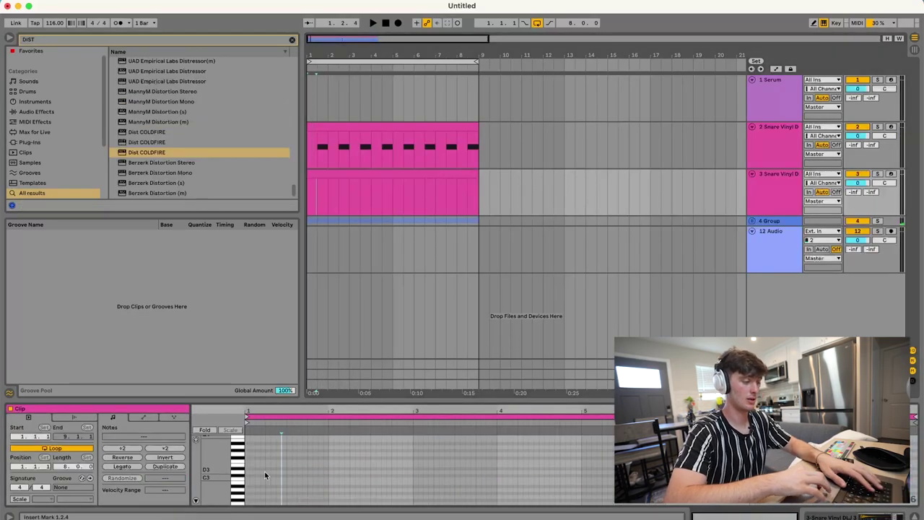
double_click(247, 484)
left_click_drag(332, 402, 332, 264)
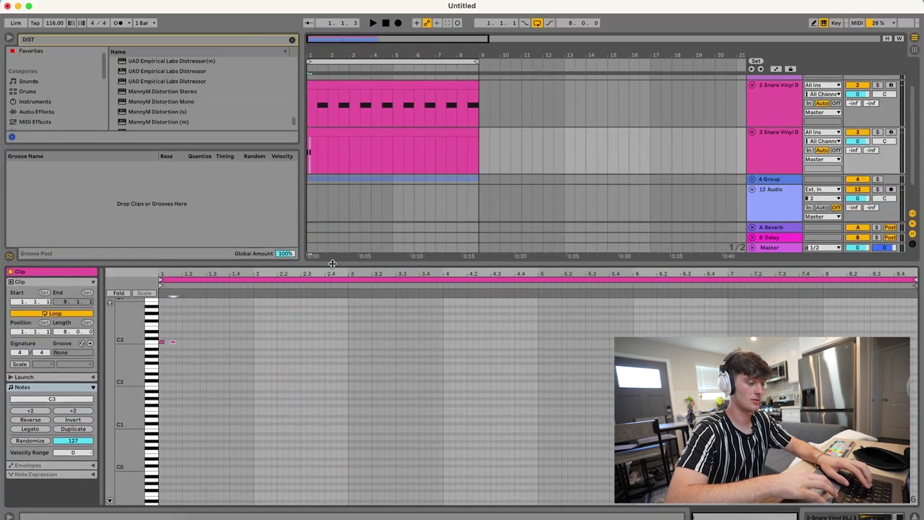
left_click(109, 501)
key("ctrl+d")
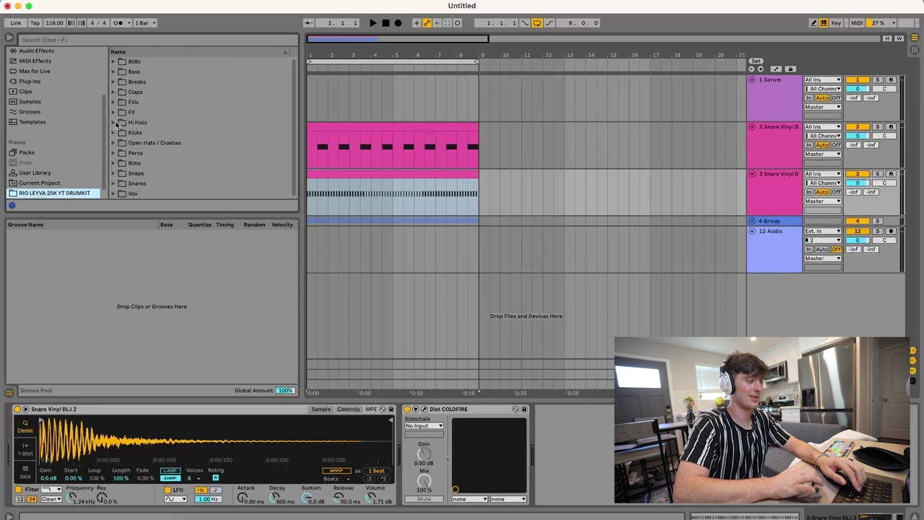
- Load Hi Hat (1).wav from the drum kit's Hi Hats folder onto the third track
left_click(119, 122)
left_click(149, 134)
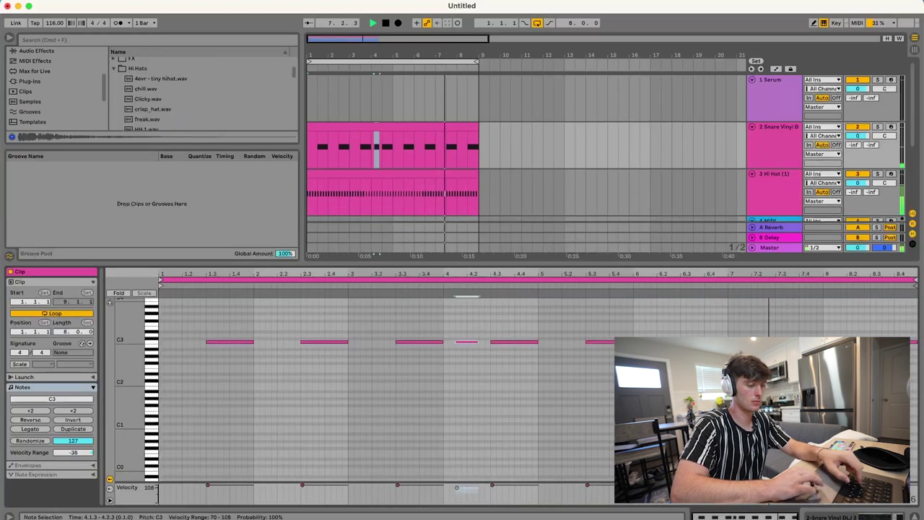
- Duplicate the snare pattern of bars 1 to 4 into bars 5 to 8
left_click(540, 292)
key("shift+Home")
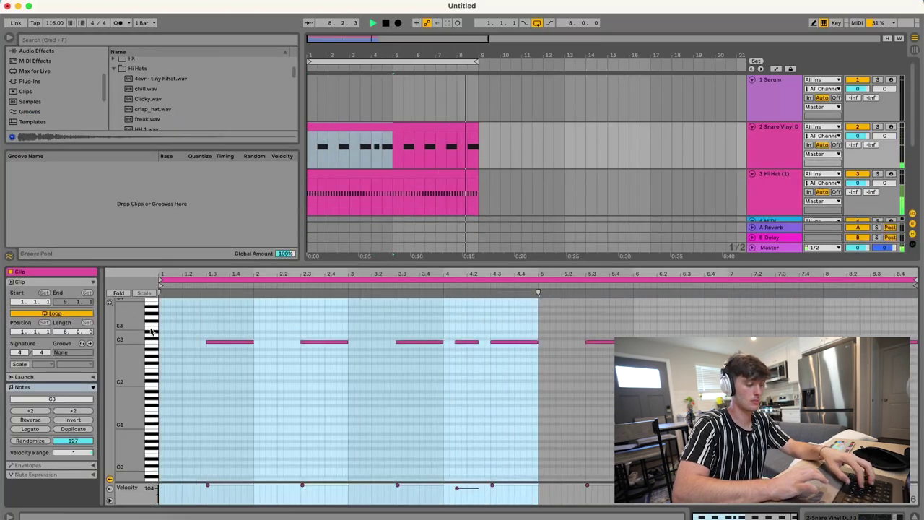
key("shift+End")
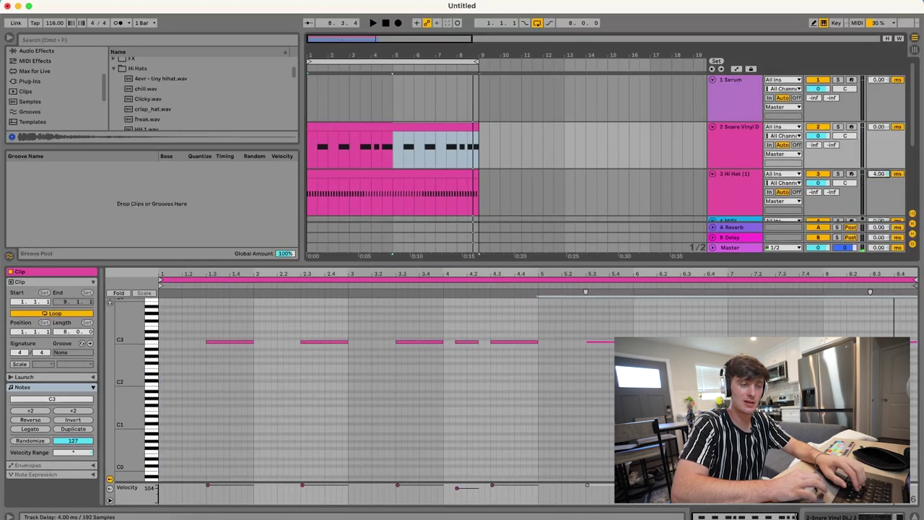
- Raise the Hi Hat (1) track delay to 8.00 ms and bring up the hi-hat notes for editing
key("Up")
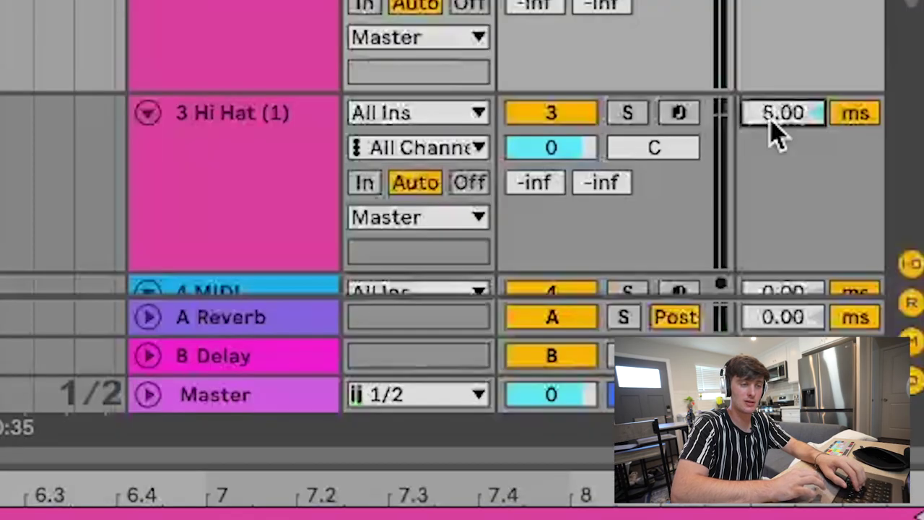
left_click(261, 148)
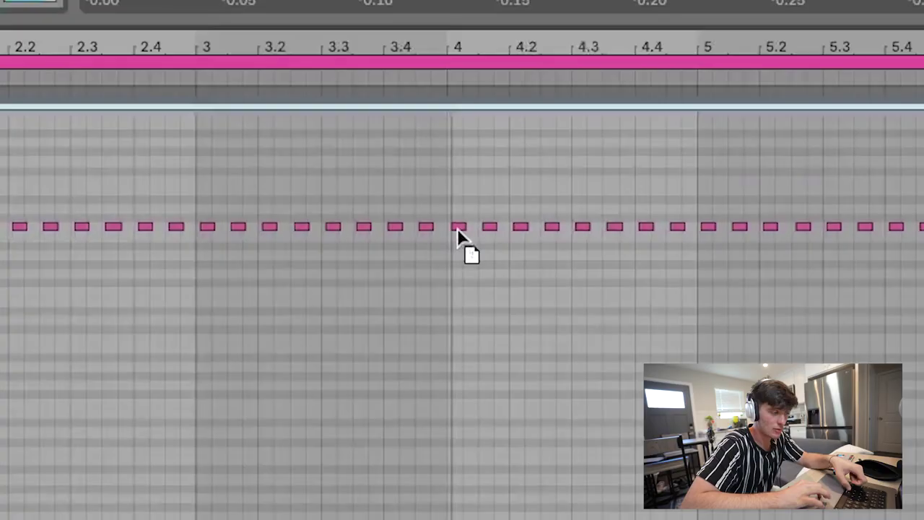
left_click_drag(457, 230, 457, 231)
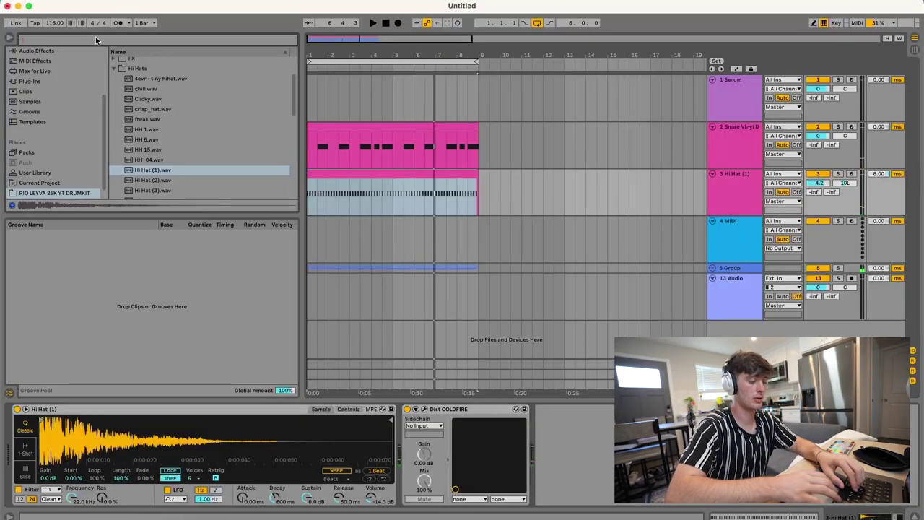
- Search the browser for "BRAUER" and add Brauer Motion Stereo to the Hi Hat (1) track
left_click(96, 37)
type("BRAUER")
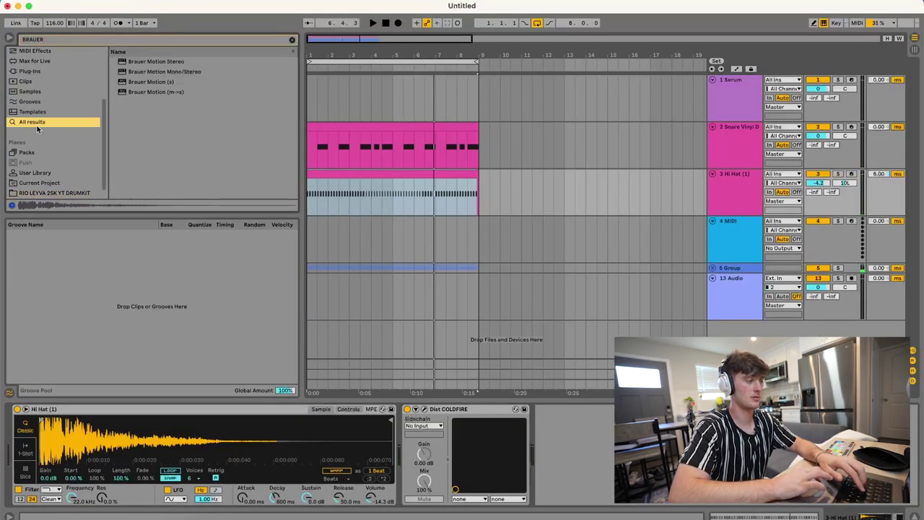
double_click(155, 61)
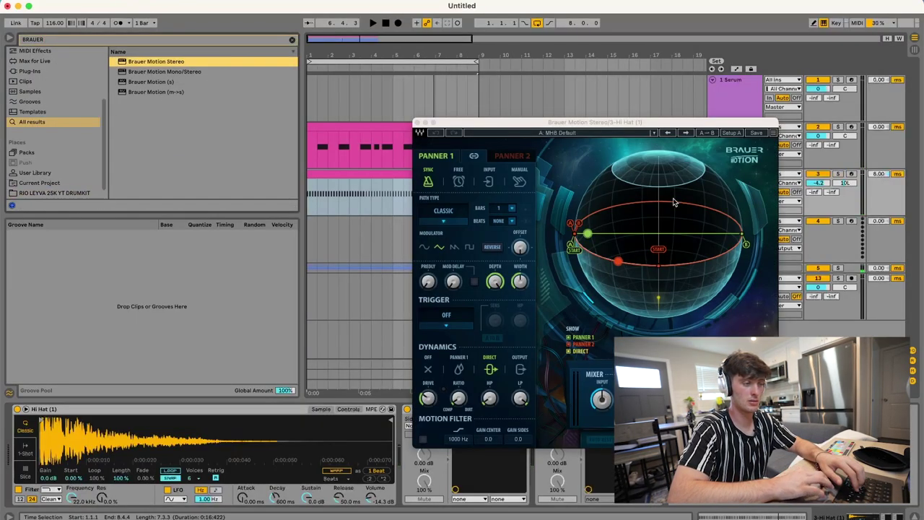
- Step forward through the Brauer Motion presets on the hi-hat, auditioning options up to and past MHB Circled By A Circle
left_click(686, 132)
left_click(685, 133)
left_click(686, 133)
left_click(687, 133)
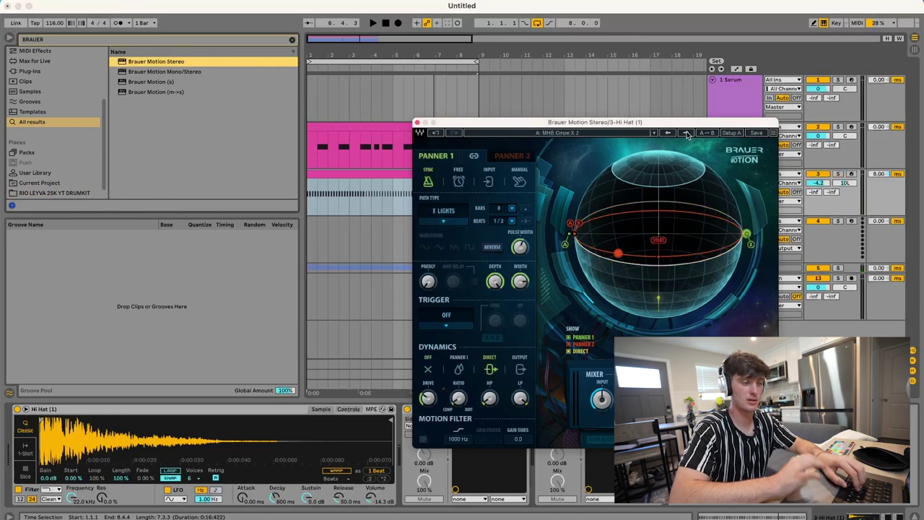
left_click(686, 133)
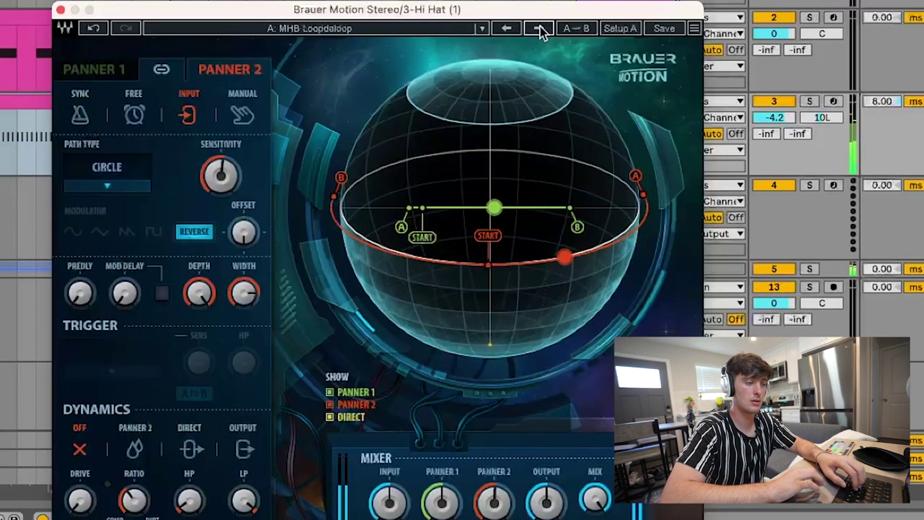
left_click(540, 29)
left_click(540, 29)
left_click(539, 29)
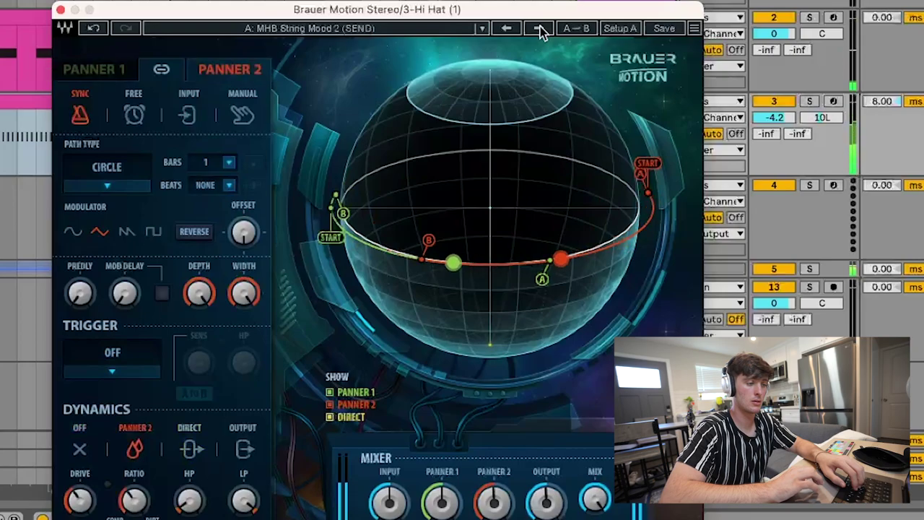
left_click(540, 29)
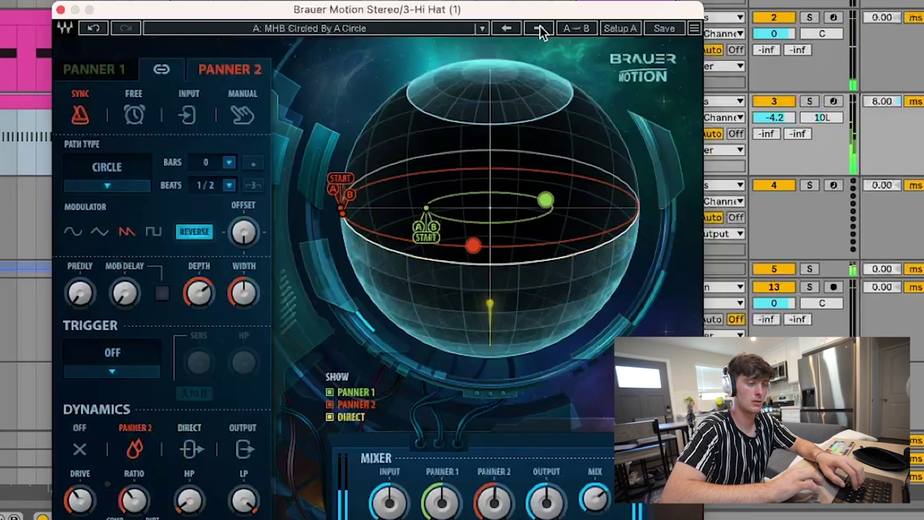
left_click(540, 29)
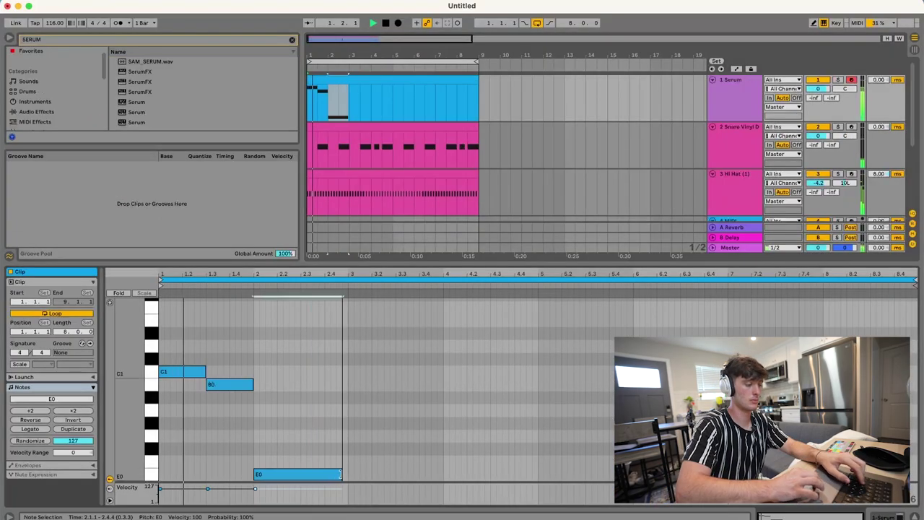
- Extend the E0 bass note to the end of bar 2 and duplicate the two-bar bass pattern
left_click_drag(341, 473, 347, 474)
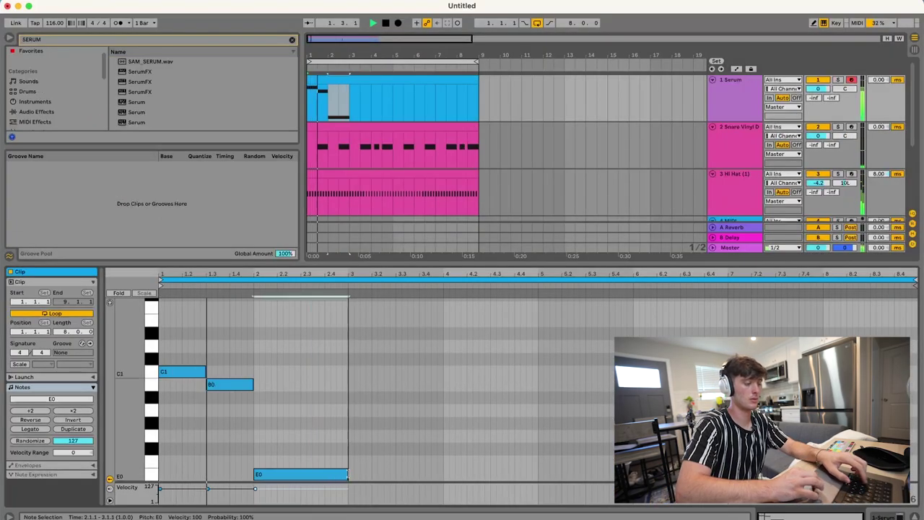
left_click_drag(349, 296, 162, 299)
key("super+d")
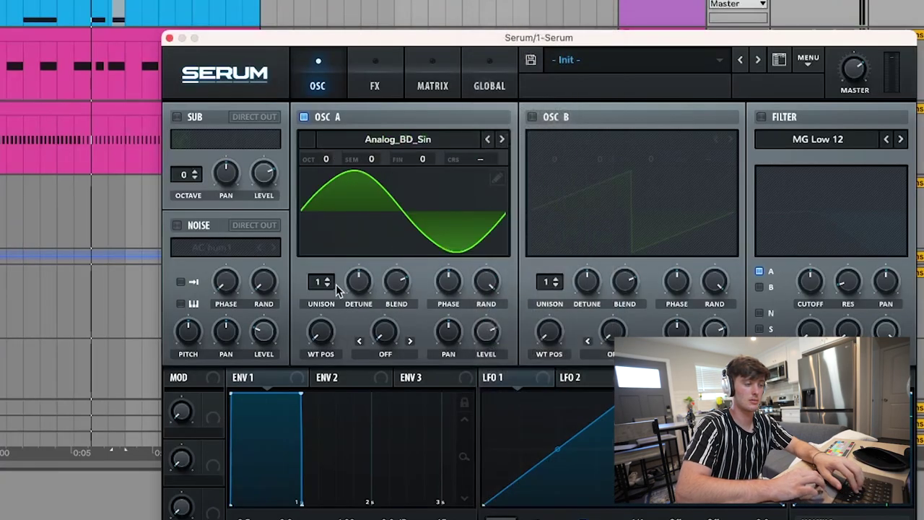
- Enable Serum's Tube distortion effect and raise its drive to 86% while the bass plays
key("space")
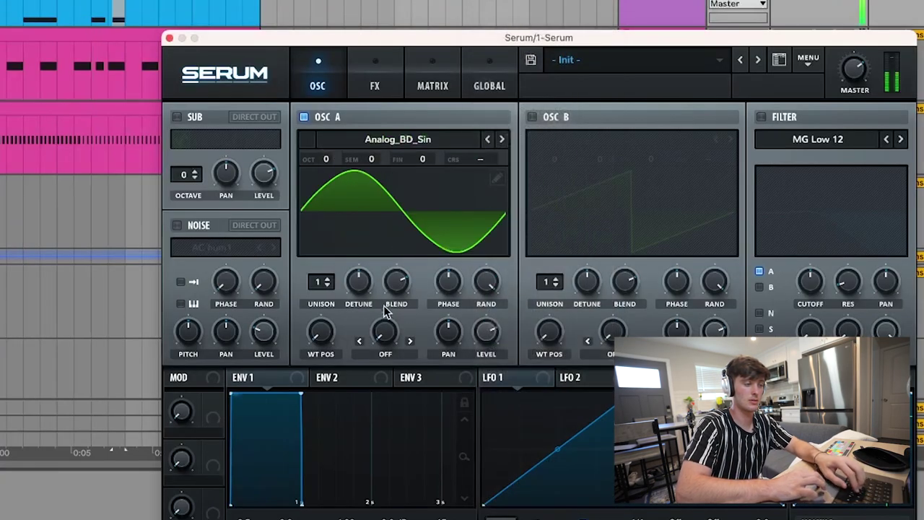
left_click(376, 86)
left_click(183, 146)
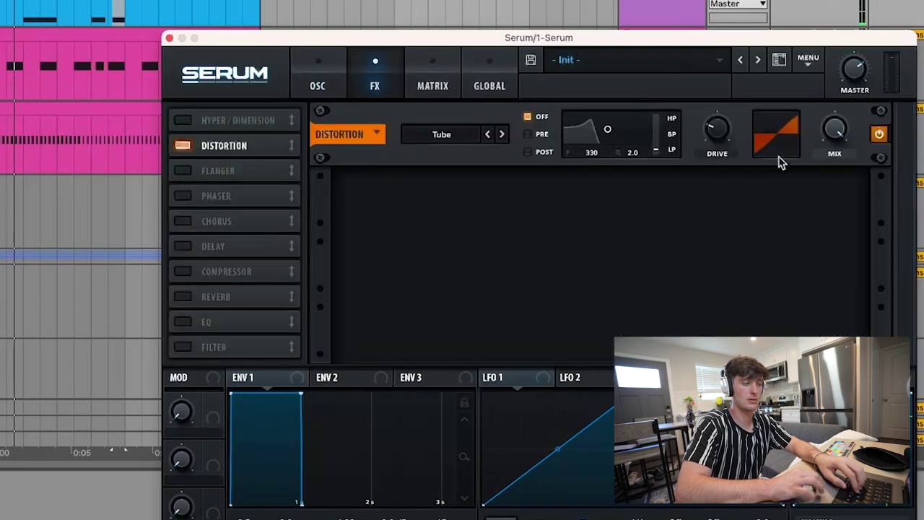
left_click_drag(744, 156, 743, 39)
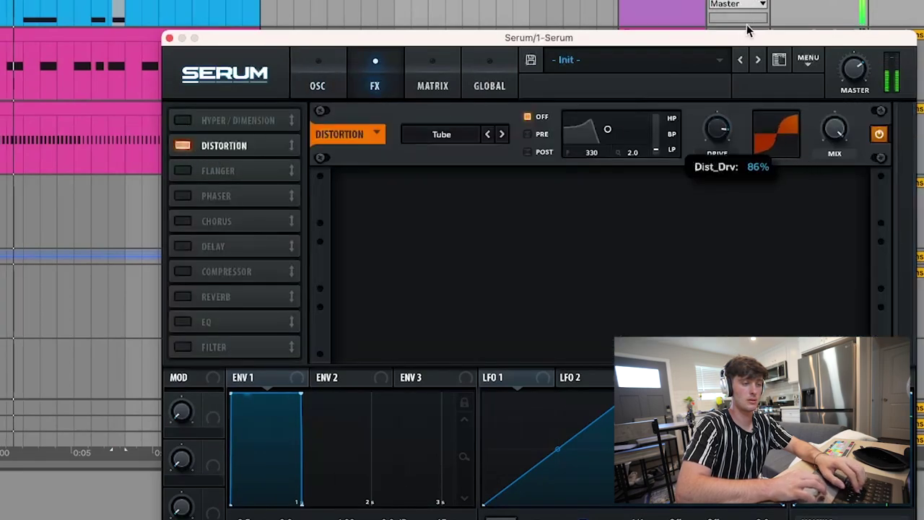
- Turn on Serum's oscillator B and choose the Basic Shapes wavetable for it
left_click(314, 60)
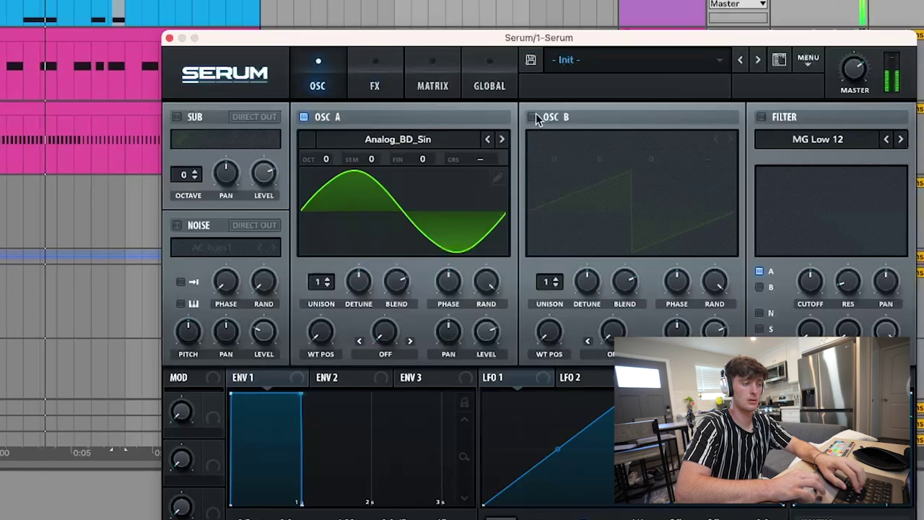
mouse_move(864, 60)
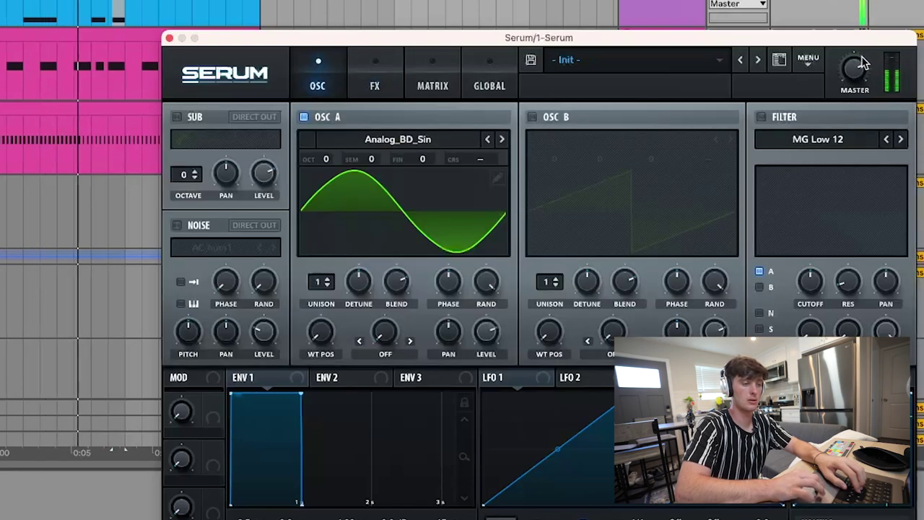
left_click(531, 117)
left_click(599, 141)
mouse_move(609, 160)
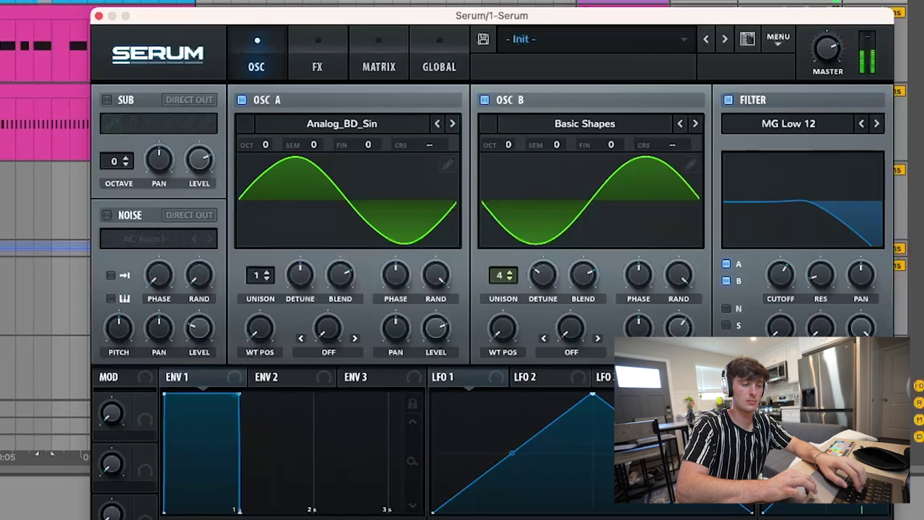
- Enable Serum's compressor effect and switch it to multiband
left_click(317, 62)
left_click(114, 265)
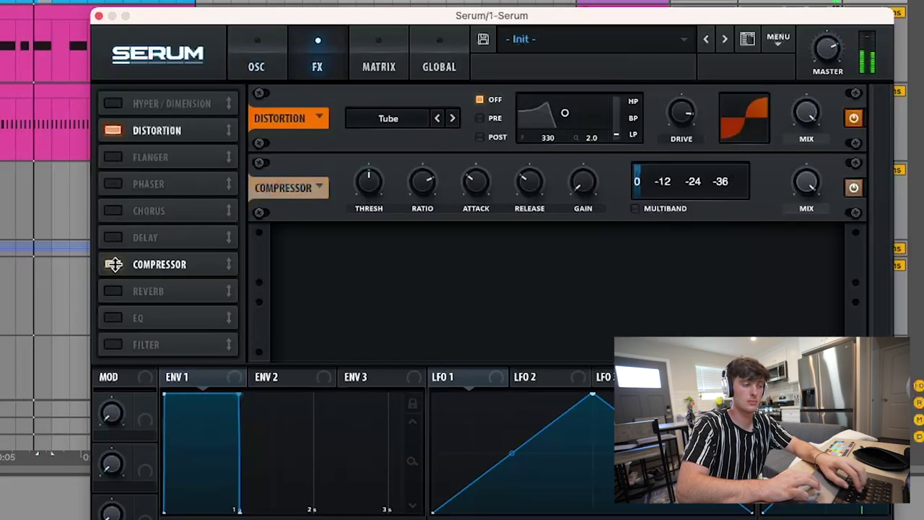
left_click(635, 207)
- Turn on Serum's noise oscillator and adjust its level
left_click(256, 61)
left_click(105, 215)
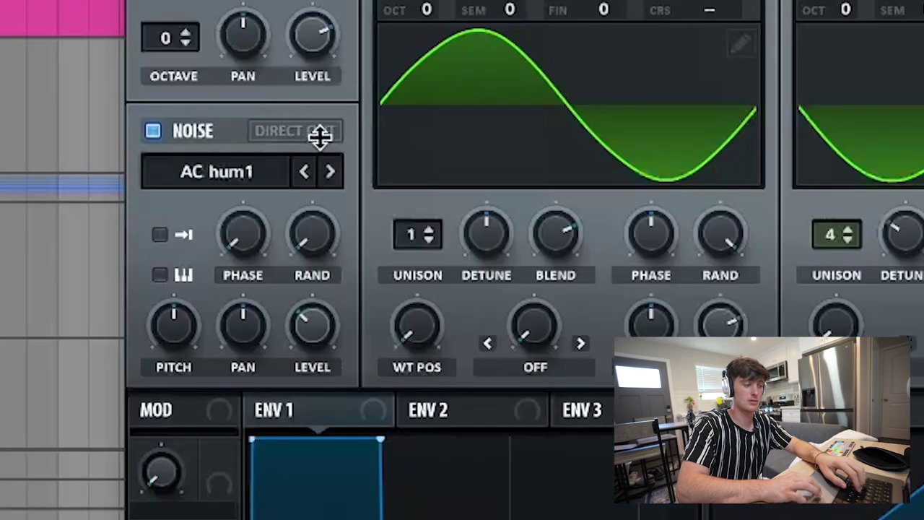
left_click(320, 136)
left_click(316, 136)
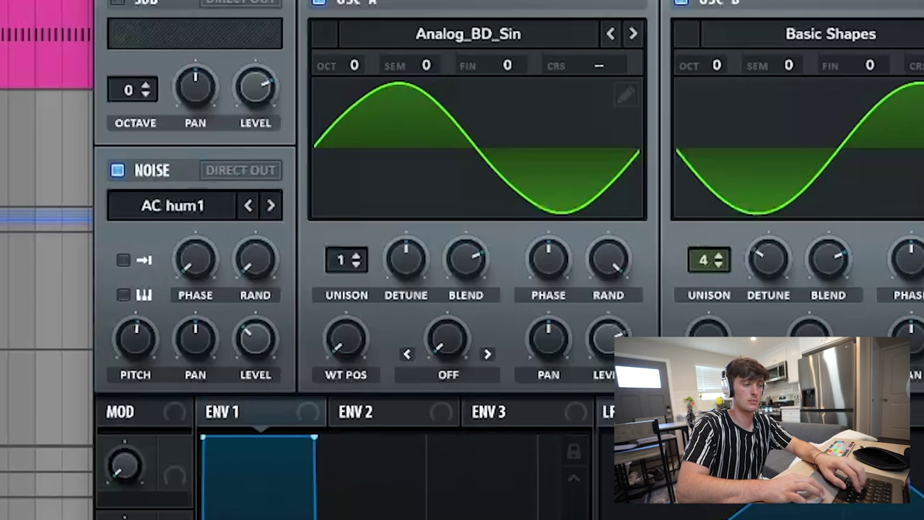
- Enable Serum's filter effect and increase its drive
left_click(277, 79)
left_click(61, 381)
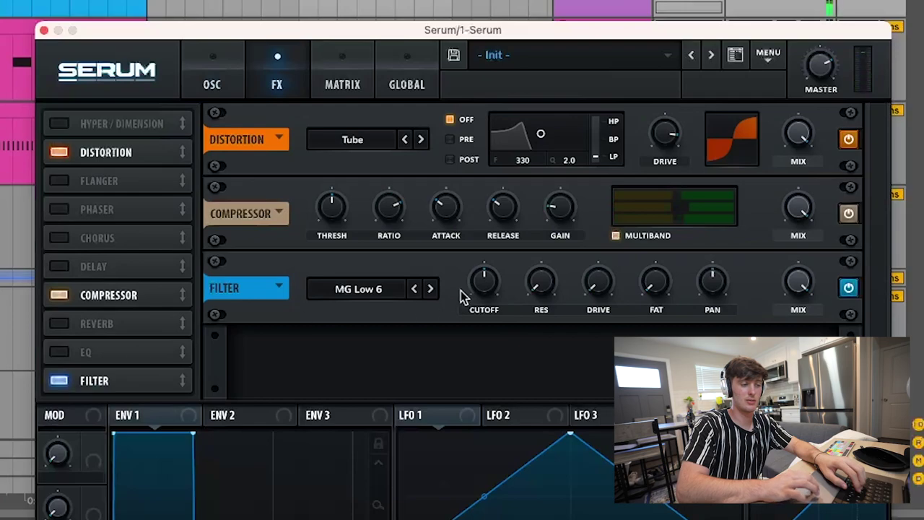
left_click_drag(599, 293, 616, 220)
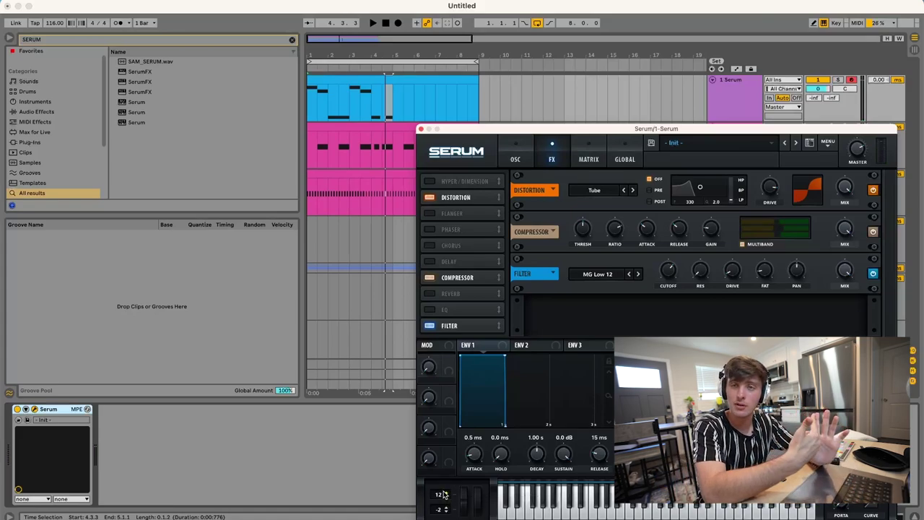
- Lower the downward pitch-bend range in Serum
left_click_drag(440, 509, 440, 519)
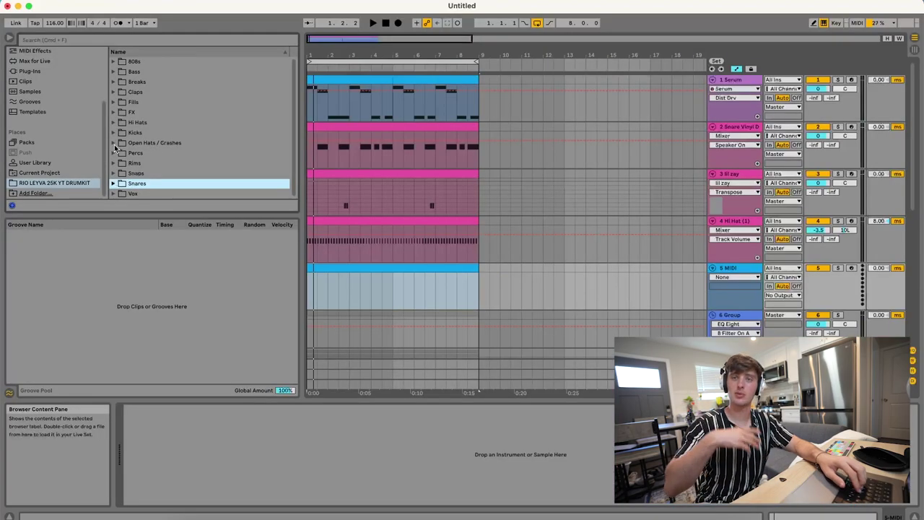
- Duplicate the Hi Hat (1) track along with its eight-bar MIDI clip
left_click(334, 221)
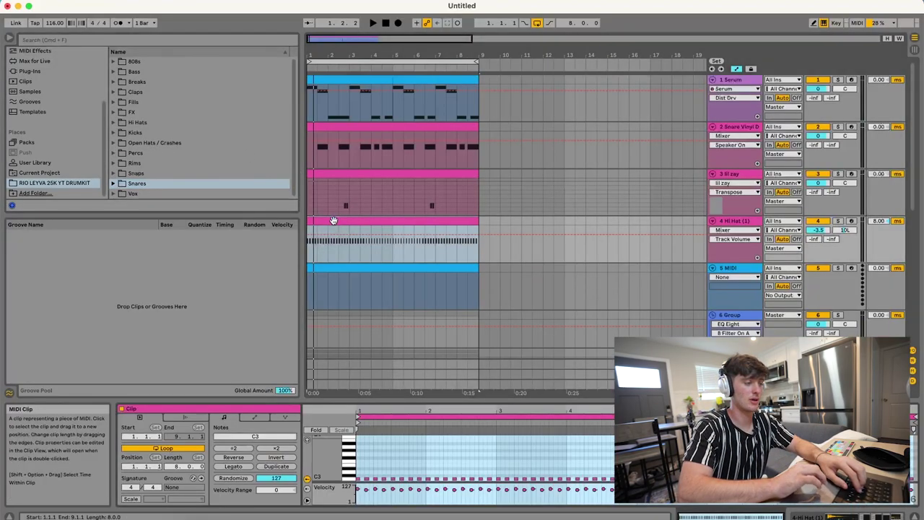
key("super+d")
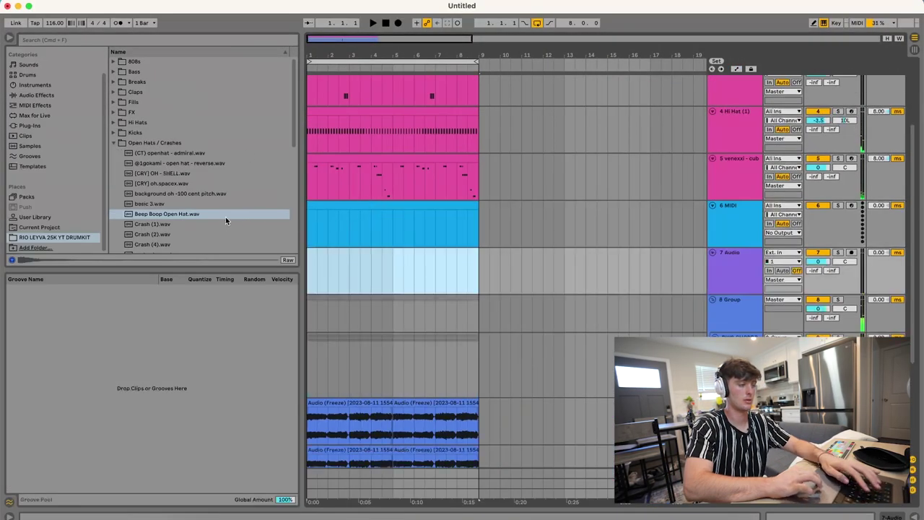
- Place Beep Boop Open Hat.wav at bar 1 of the empty audio track and play the beat with it
left_click_drag(225, 221, 311, 250)
key("space")
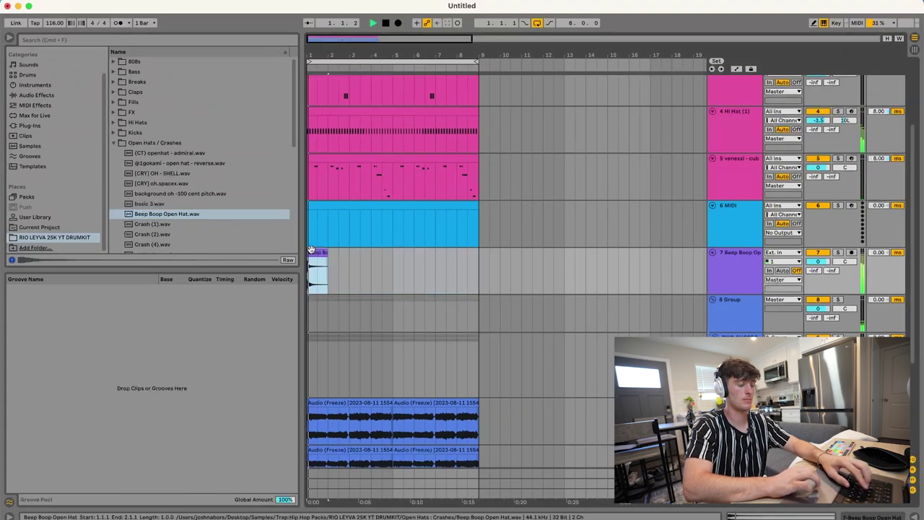
key("shift+Tab")
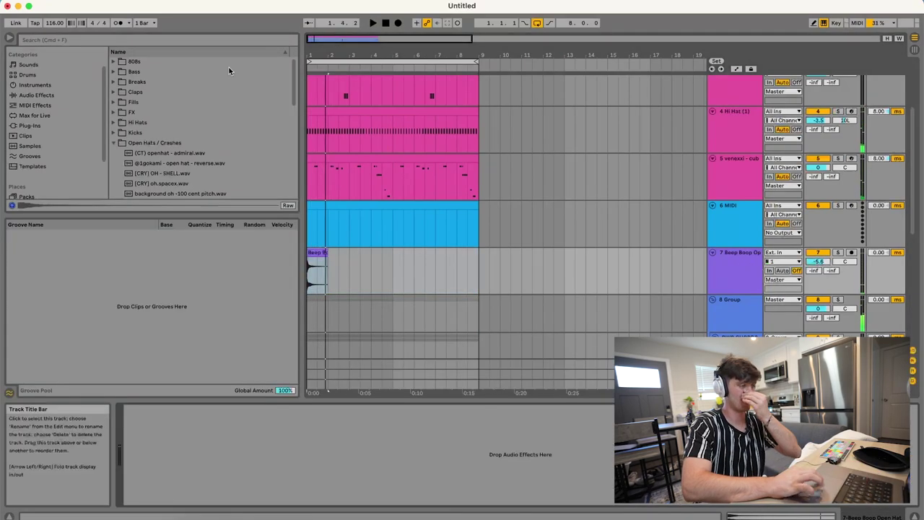
- Add Grain Delay to the Beep Boop open hat track and set its dry/wet mix to 55%
left_click(120, 38)
type("grain de")
key("Return")
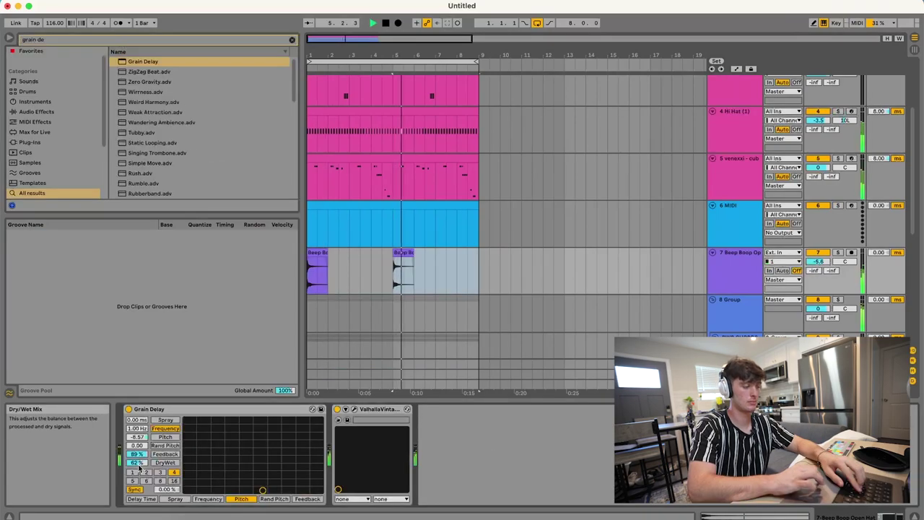
left_click_drag(140, 467, 140, 474)
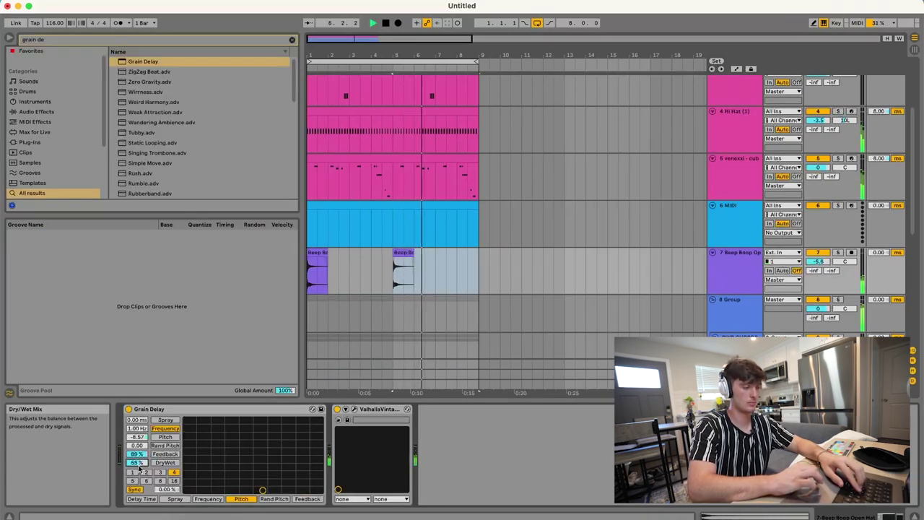
- Find EQ Eight among the devices and add it to the Beep Boop open hat track
key("super+f")
type("eq")
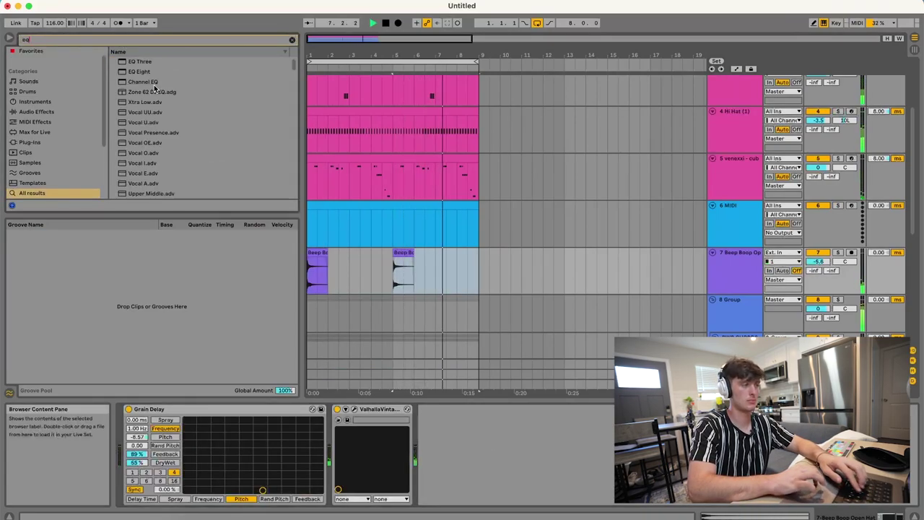
left_click(154, 72)
key("Return")
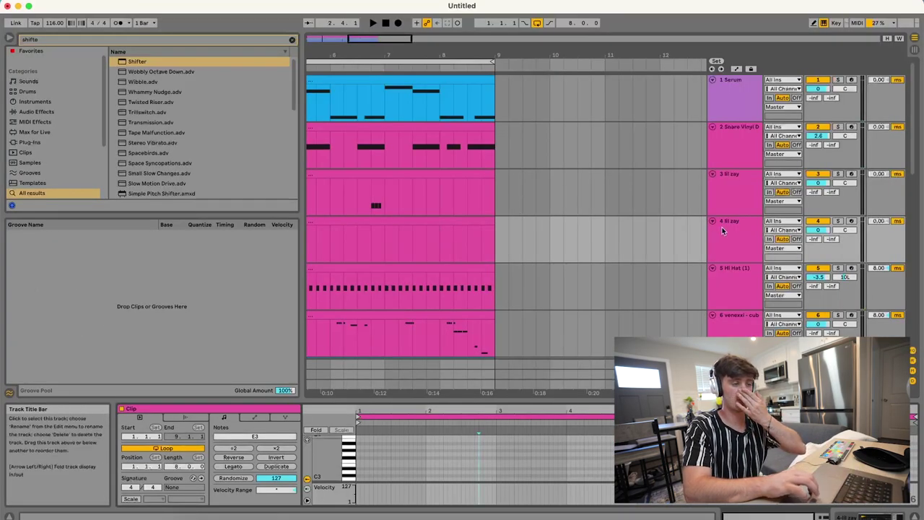
- Replace the duplicated lil zay track's sample with snr.sun.wav from the drum kit and add an F3 note near beat 4 of bar 2
left_click(721, 229)
left_click(292, 39)
scroll(56, 159, "down", 3)
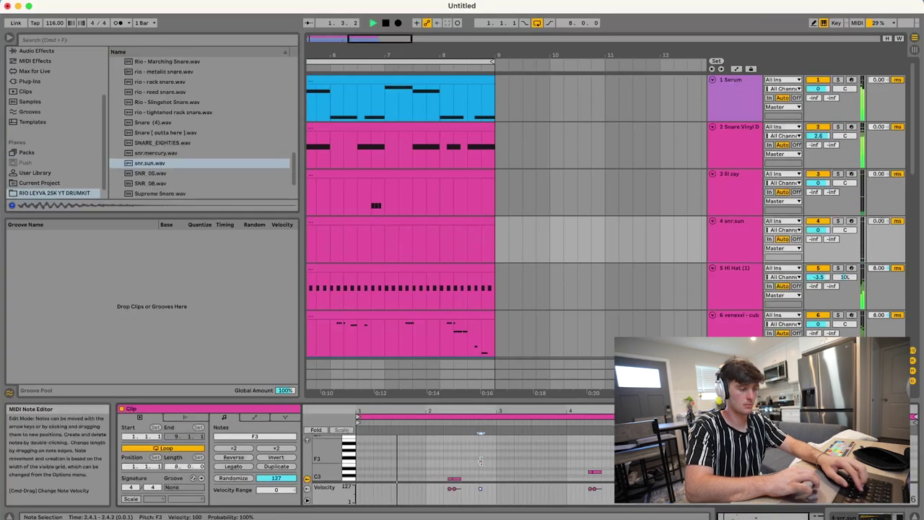
double_click(478, 461)
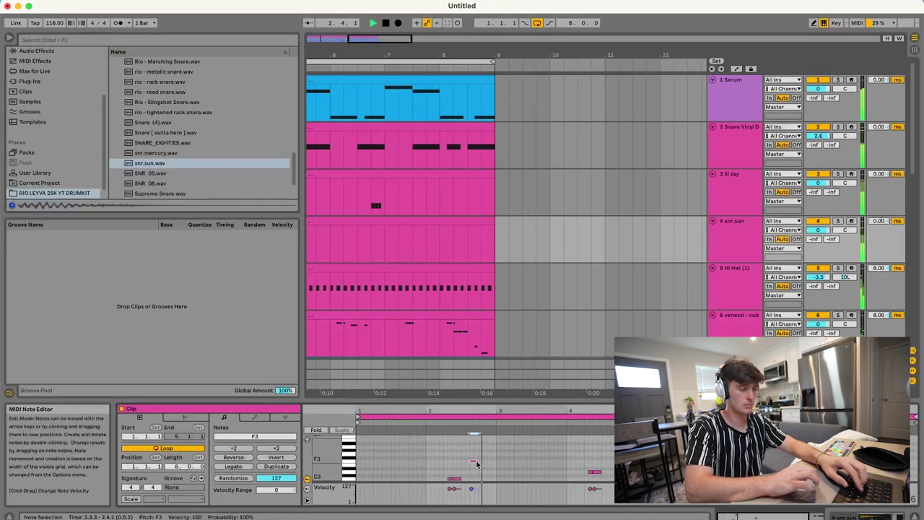